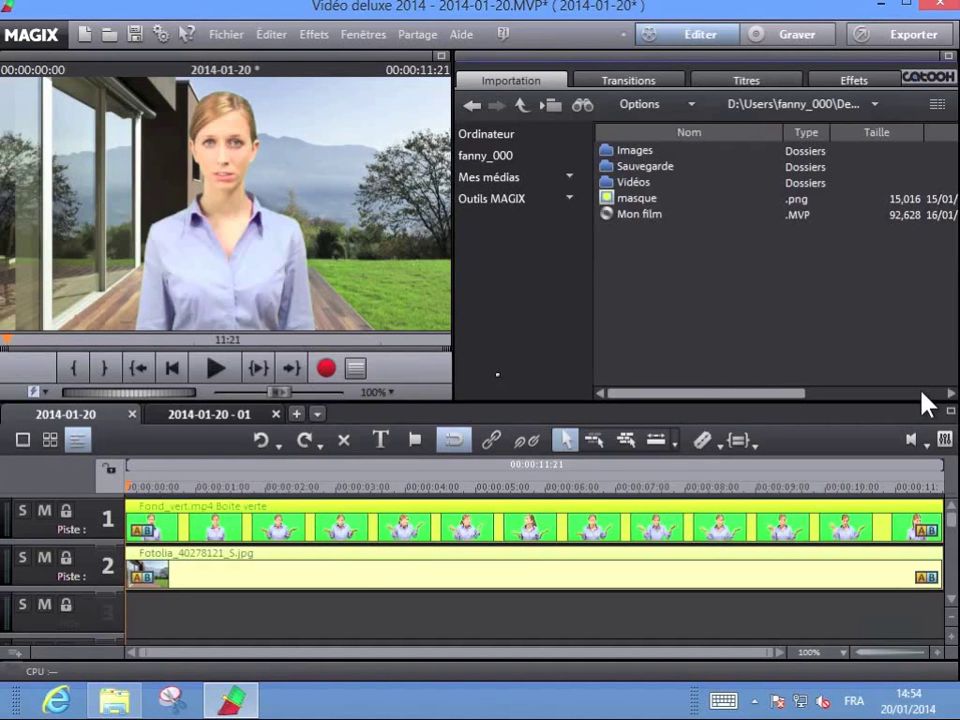
Play back the green-screen woman composited over the house background, and stop the playback.
{"action": "left_click", "coordinate": [215, 367]}
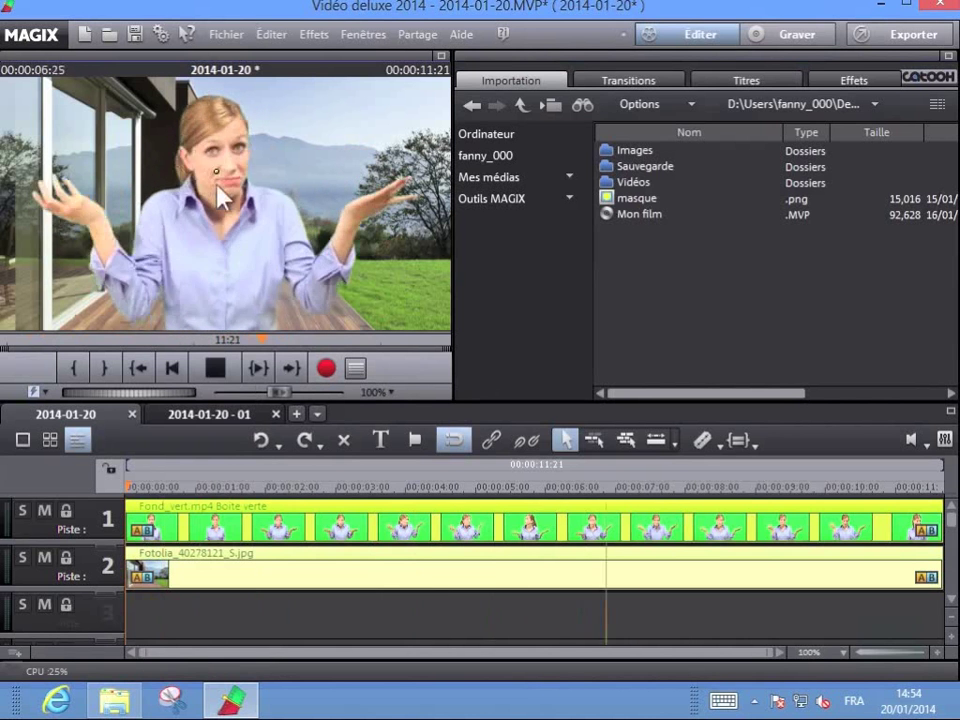
{"action": "left_click", "coordinate": [216, 369]}
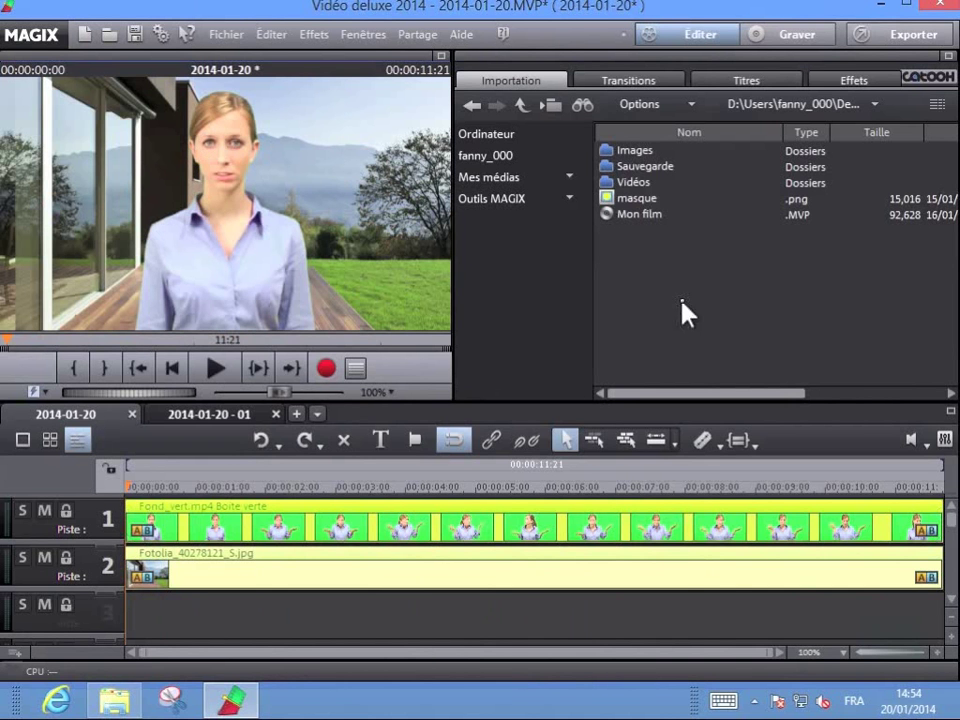
Minimise the editor, move masque.png towards the middle of the desktop to show it, and return to Vidéo deluxe.
{"action": "left_click", "coordinate": [877, 8]}
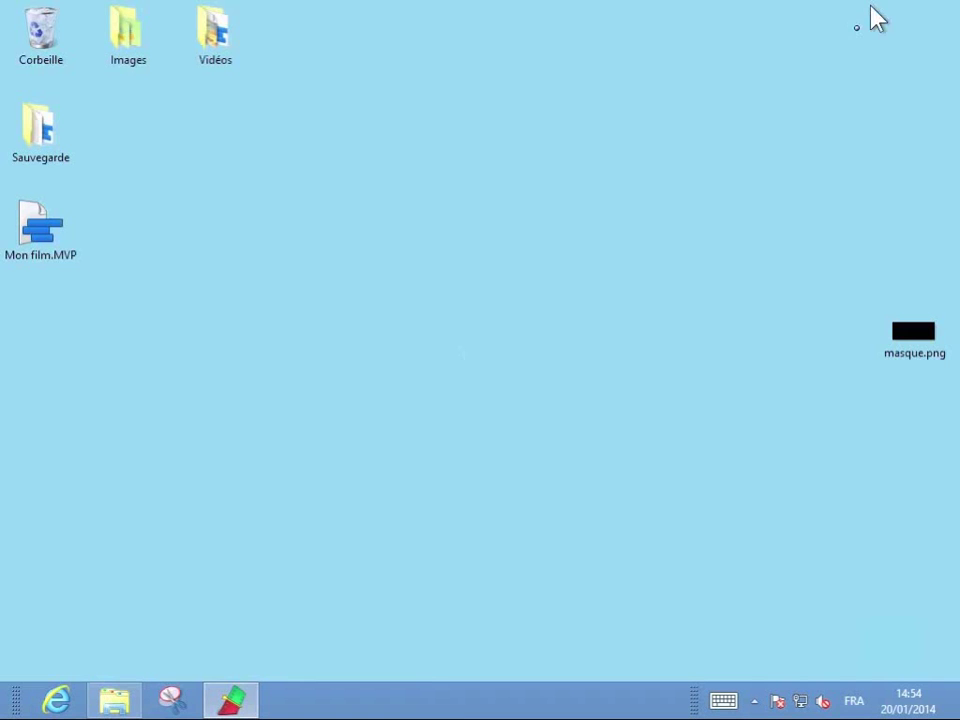
{"action": "left_click_drag", "start_coordinate": [907, 333], "coordinate": [545, 335]}
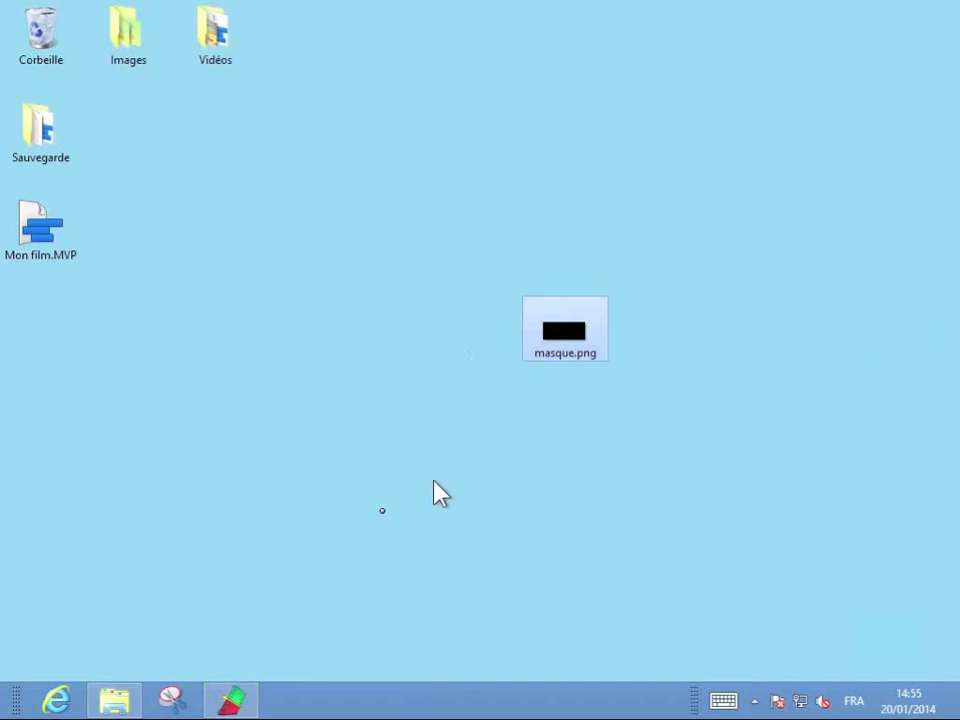
{"action": "left_click", "coordinate": [226, 704]}
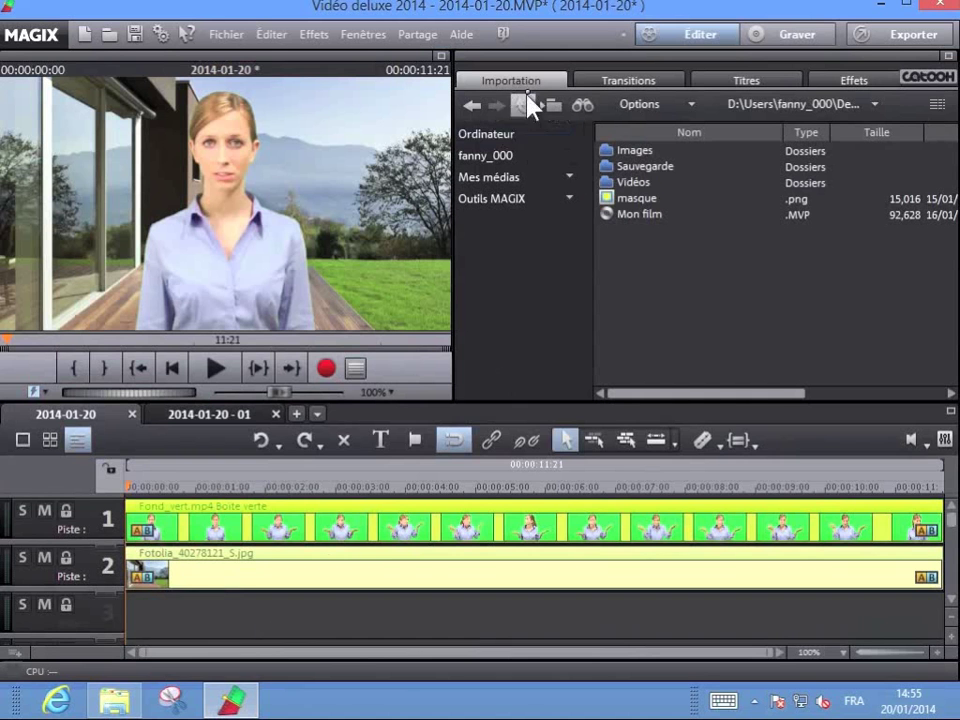
Place masque.png at the start of track 3, below the background image.
{"action": "left_click", "coordinate": [634, 200]}
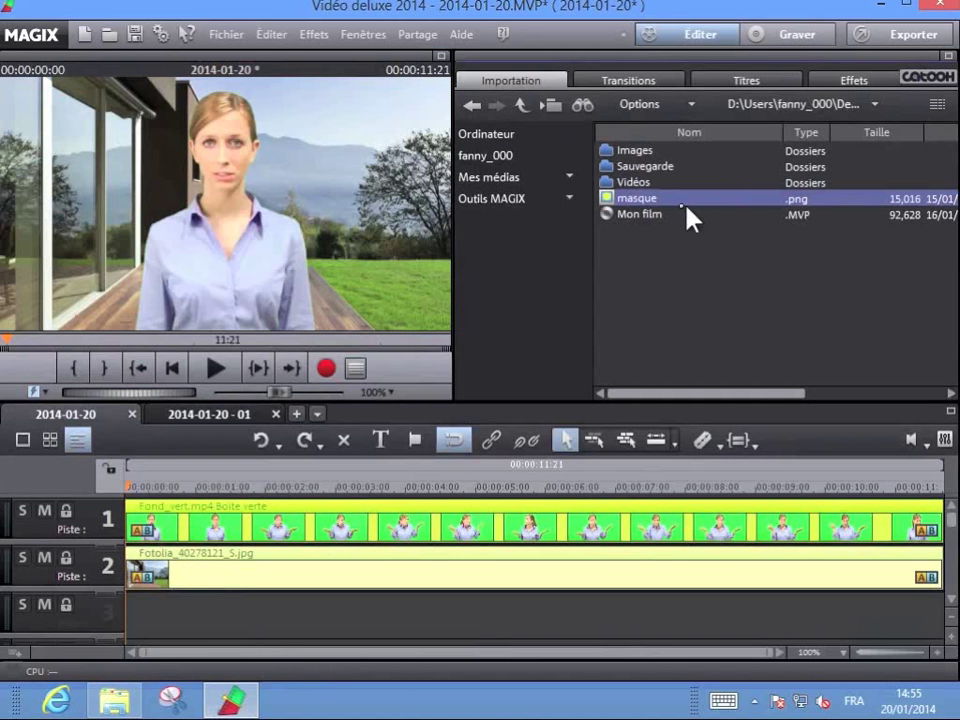
{"action": "mouse_move", "coordinate": [658, 201]}
{"action": "left_click_drag", "start_coordinate": [658, 201], "coordinate": [141, 622]}
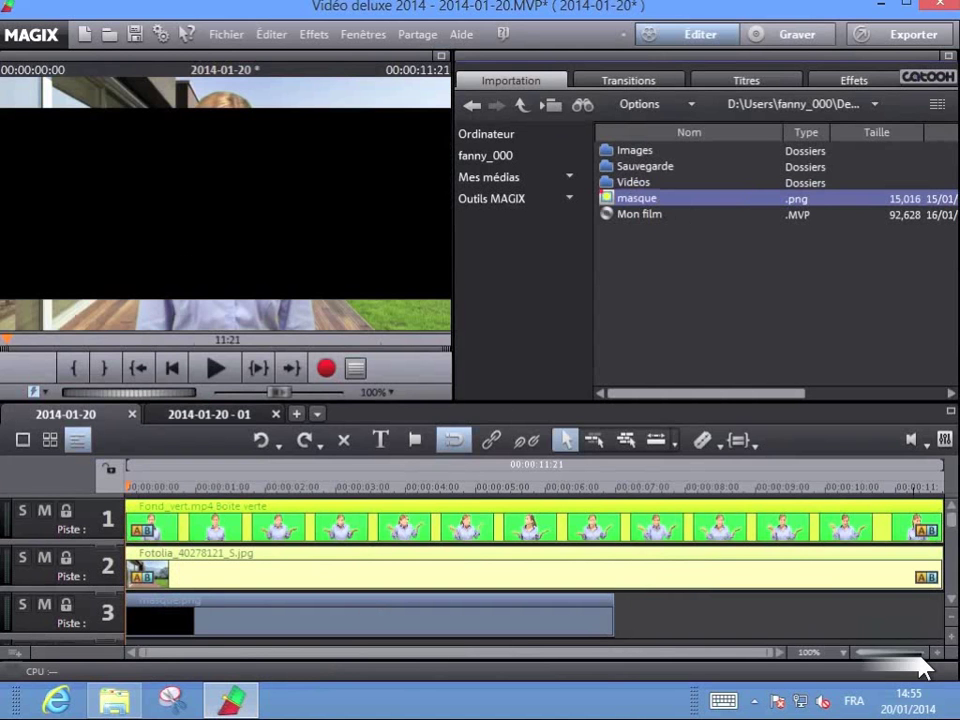
Extend the masque.png object on track 3 until it ends with the two clips above it.
{"action": "left_click_drag", "start_coordinate": [918, 660], "coordinate": [926, 660]}
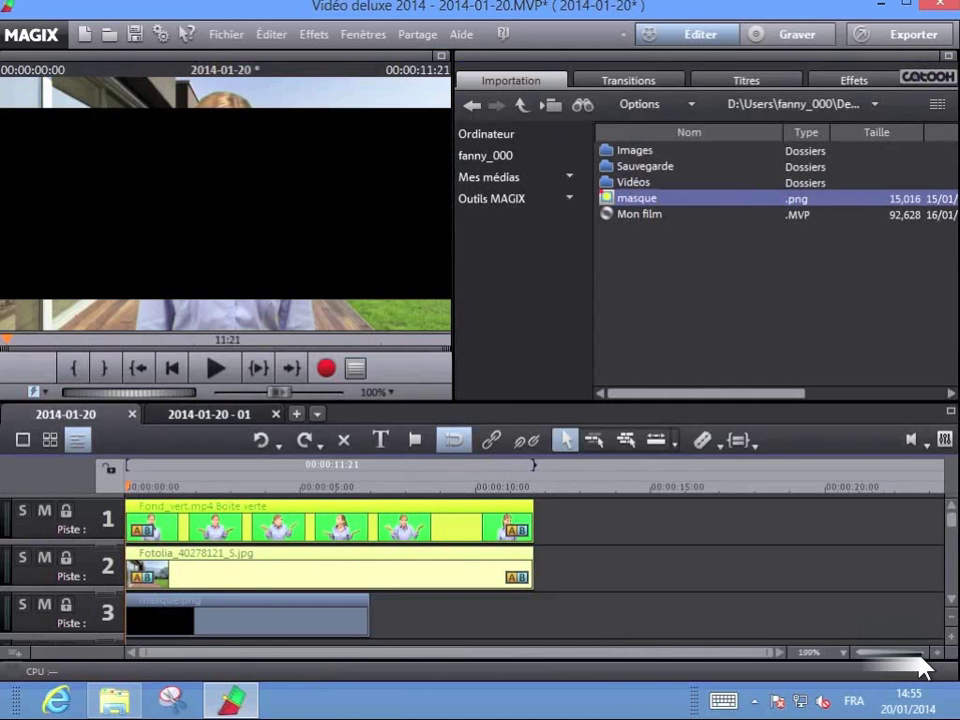
{"action": "left_click", "coordinate": [347, 617]}
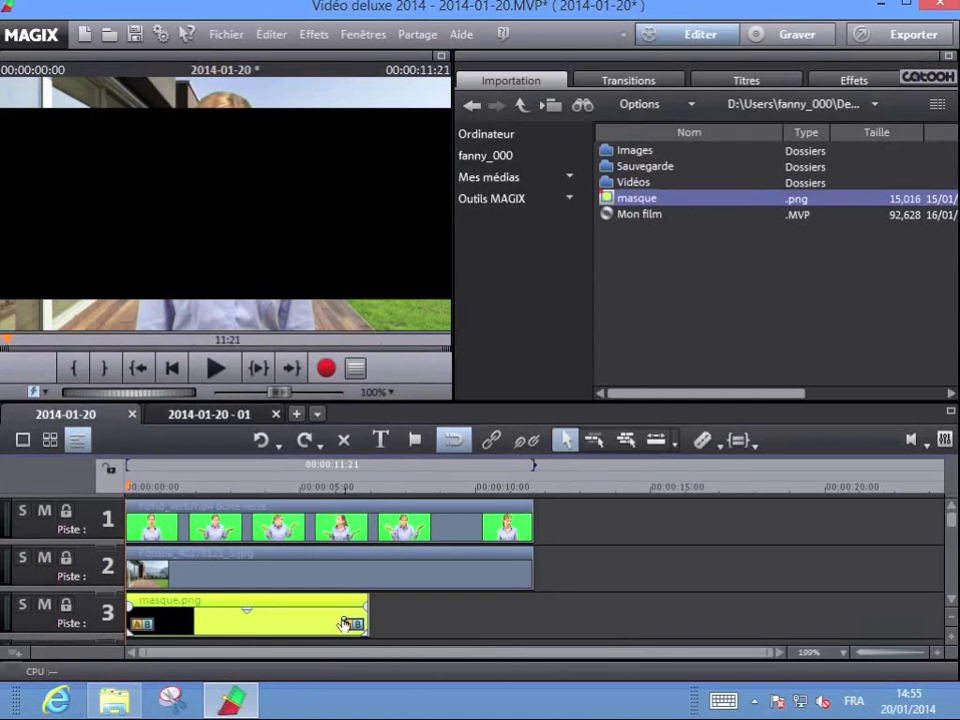
{"action": "left_click", "coordinate": [346, 486]}
{"action": "left_click", "coordinate": [443, 486]}
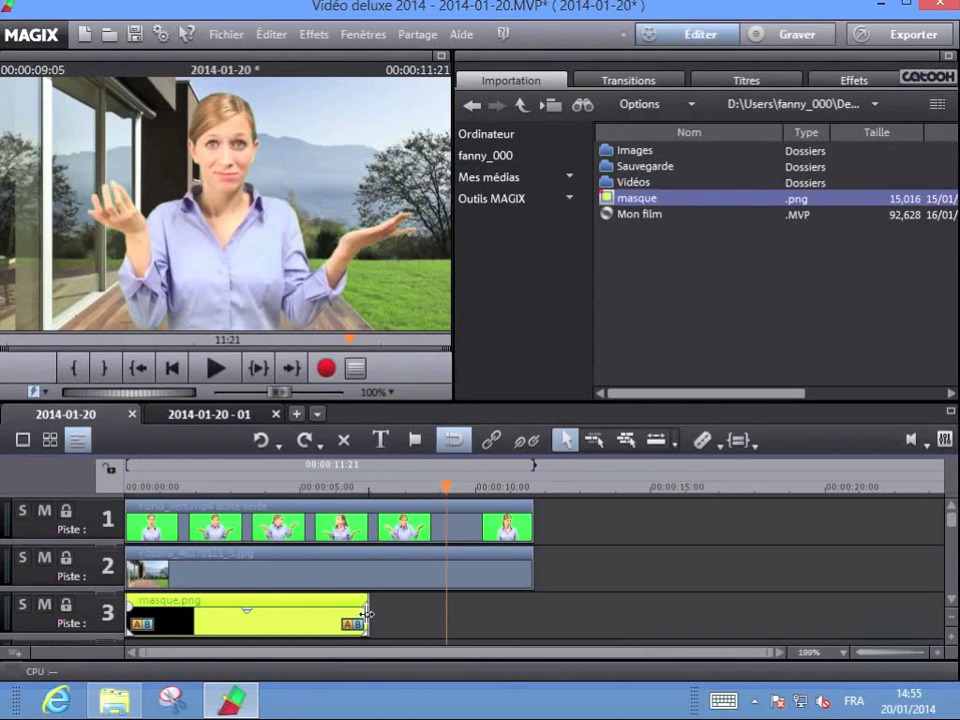
{"action": "left_click_drag", "start_coordinate": [367, 615], "coordinate": [532, 619]}
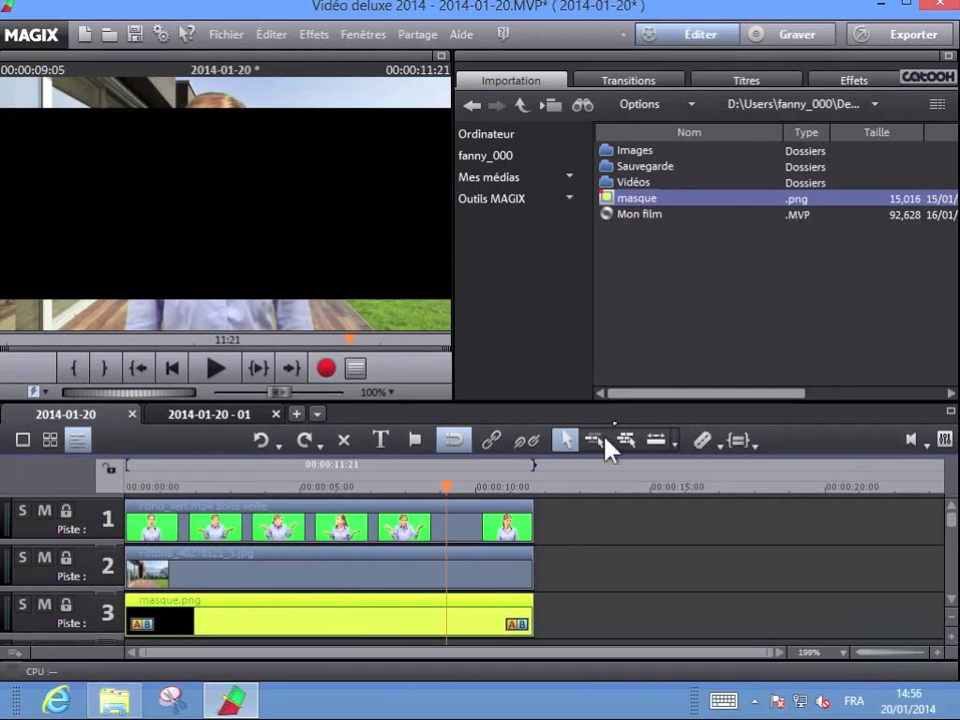
Using Position/Taille, shrink masque.png to about 327 × 139 pixels and place it over the woman's eyes at about 800, 213.
{"action": "left_click", "coordinate": [856, 82]}
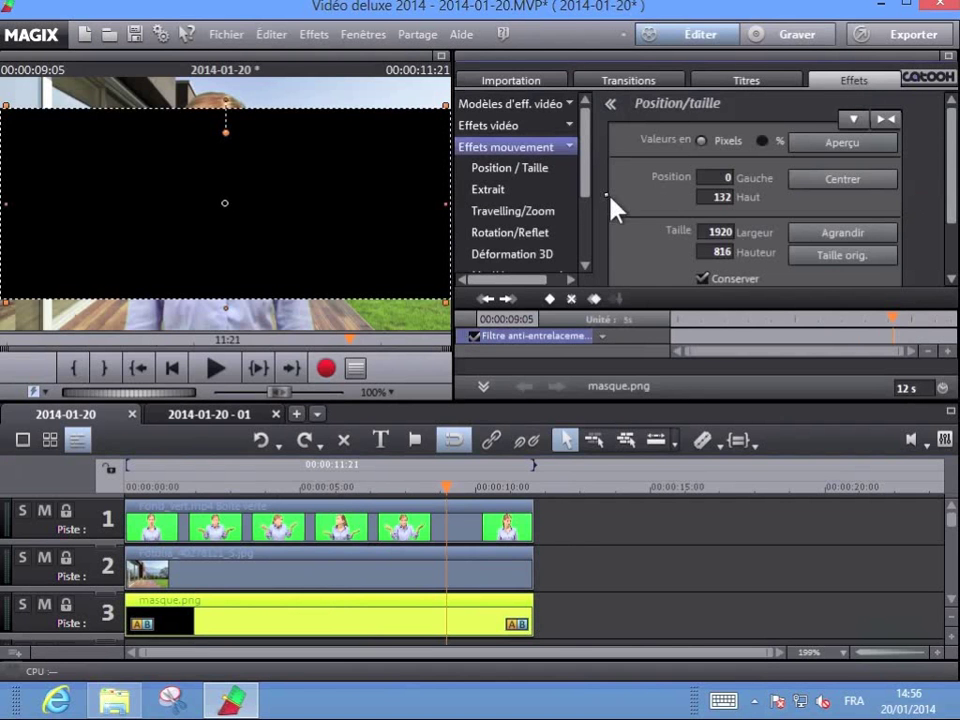
{"action": "left_click", "coordinate": [518, 172]}
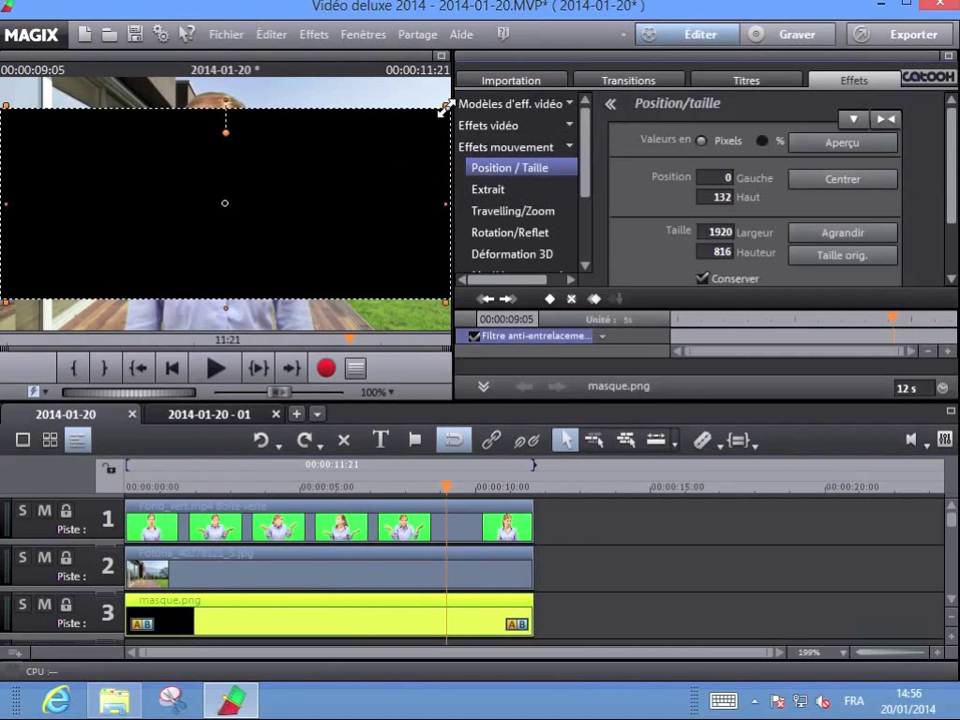
{"action": "left_click_drag", "start_coordinate": [446, 108], "coordinate": [226, 142]}
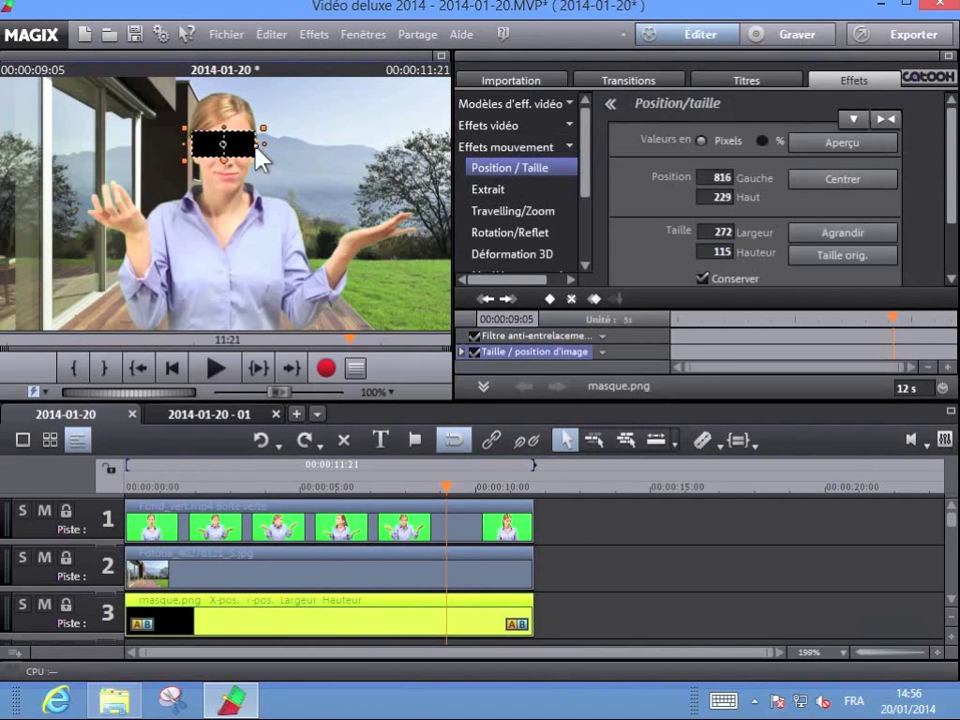
{"action": "left_click_drag", "start_coordinate": [260, 156], "coordinate": [234, 145]}
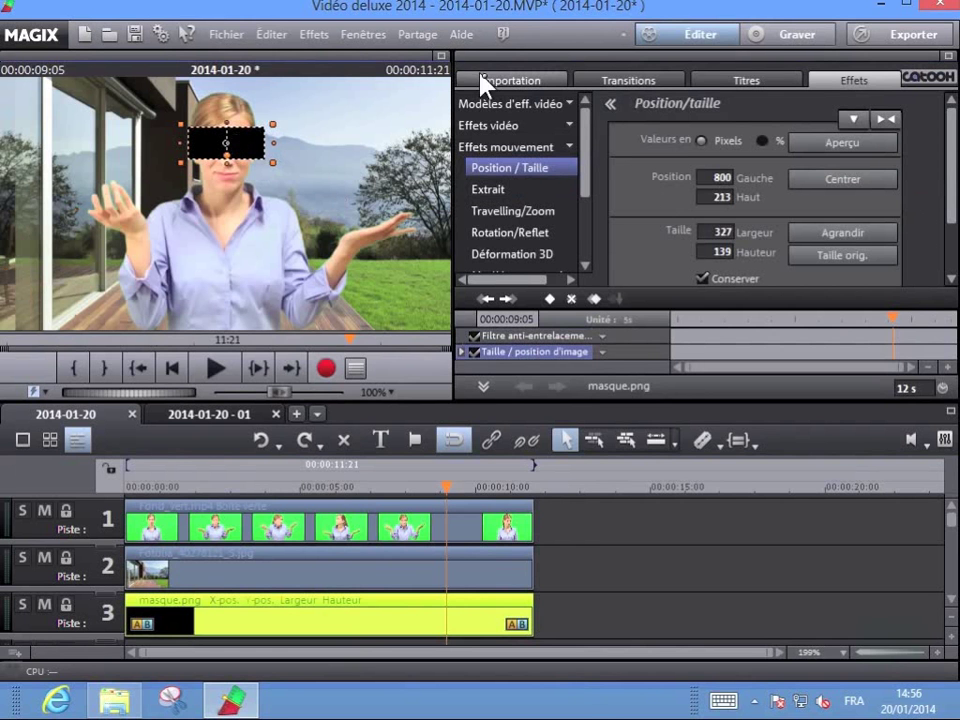
{"action": "left_click", "coordinate": [512, 80]}
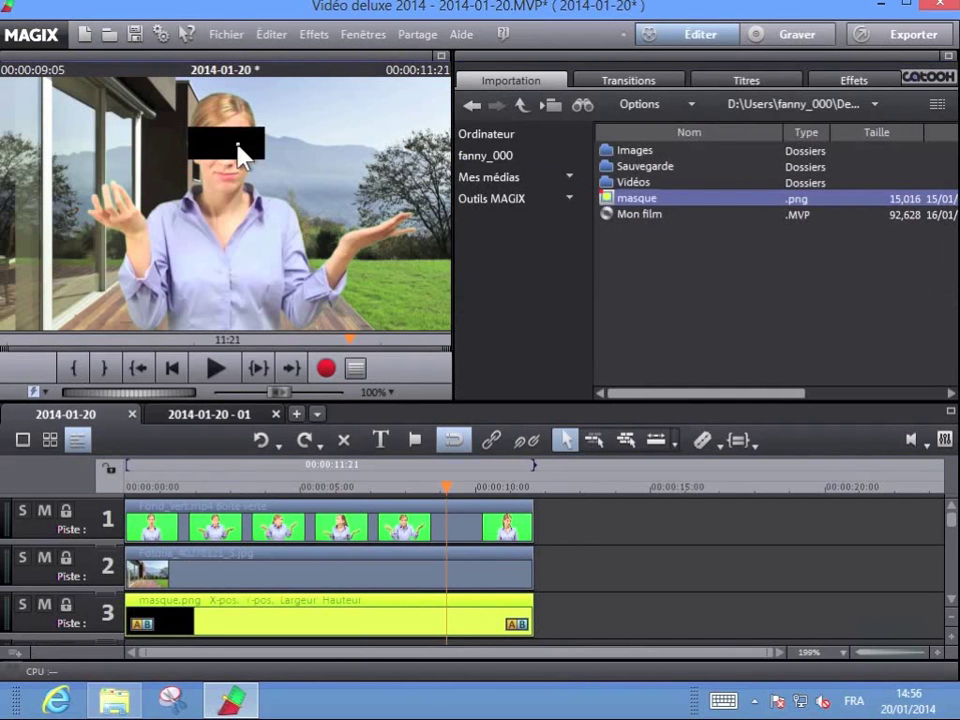
Attach masque.png to the picture position in the video, marking the woman's eye area as the motion to follow.
{"action": "right_click", "coordinate": [236, 627]}
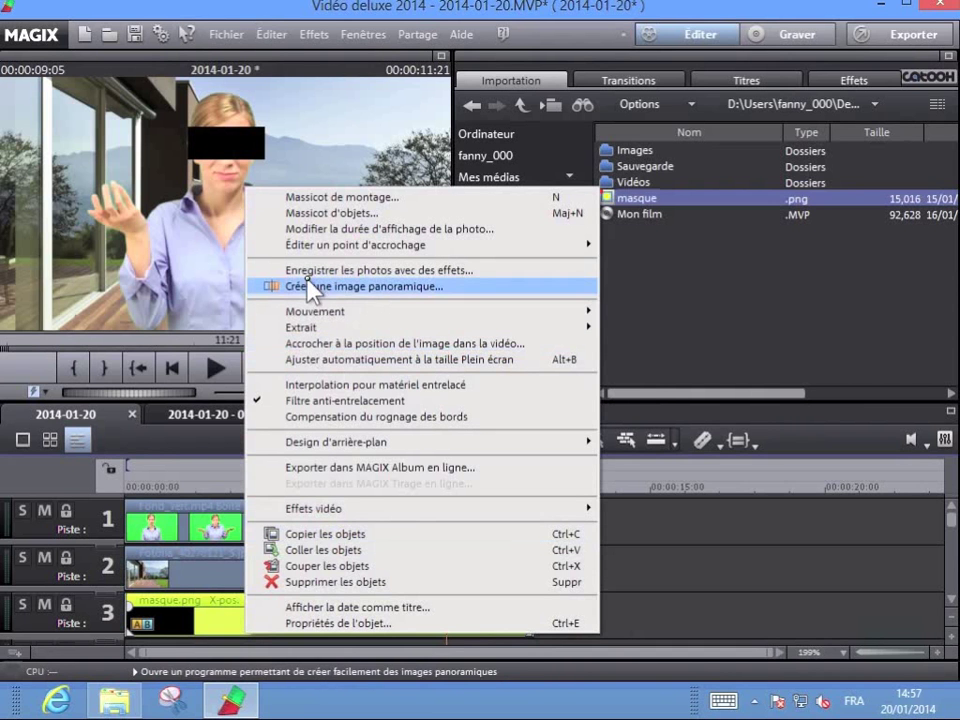
{"action": "left_click", "coordinate": [330, 344]}
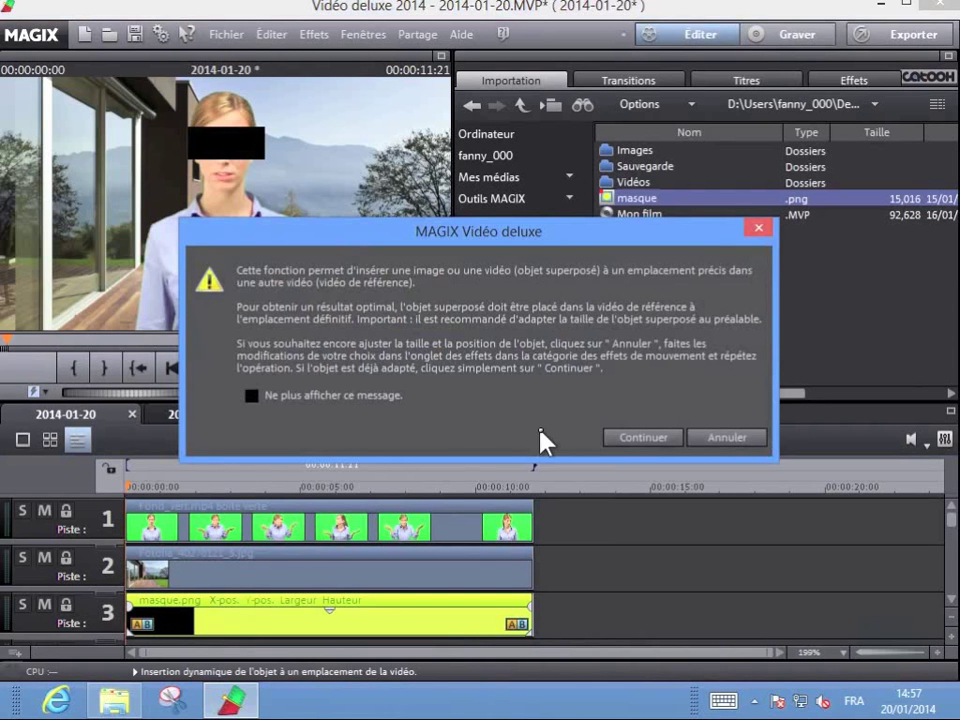
{"action": "left_click", "coordinate": [645, 440]}
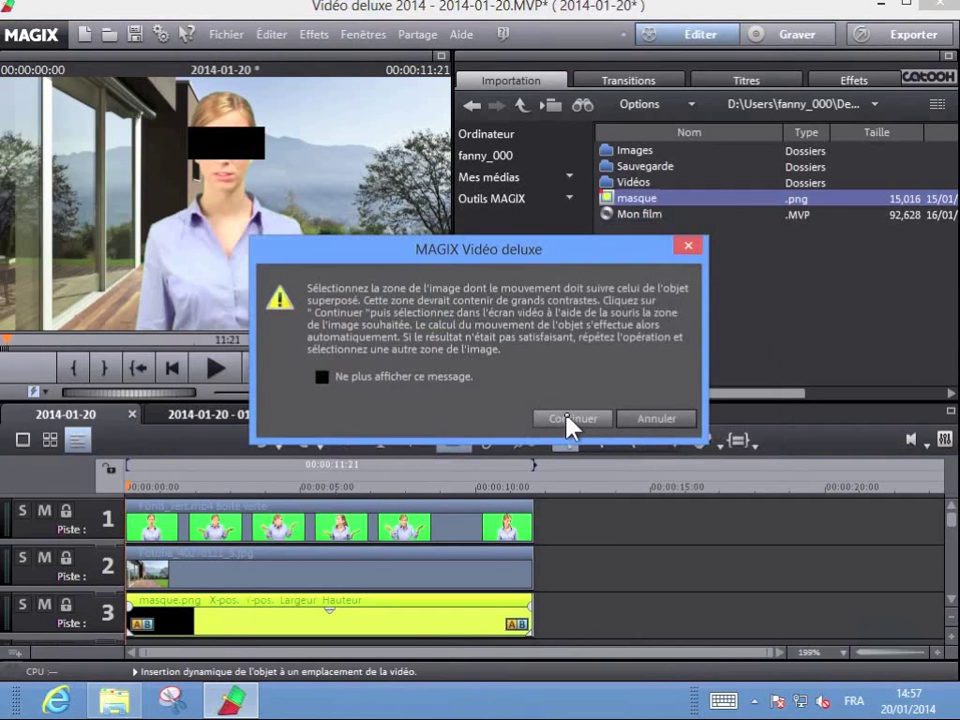
{"action": "left_click", "coordinate": [568, 420]}
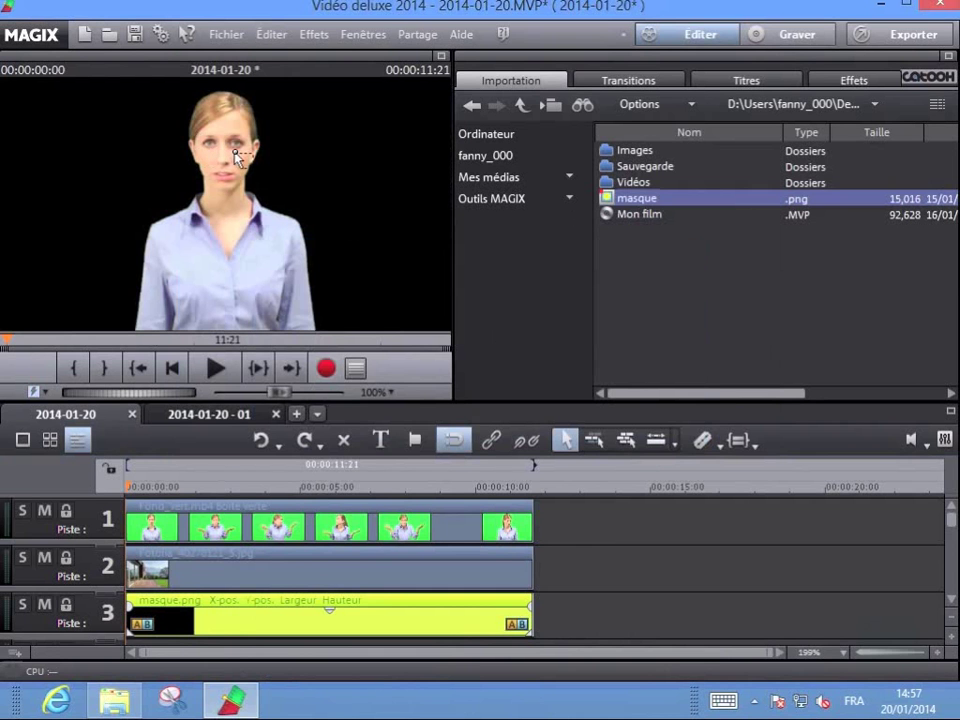
{"action": "left_click_drag", "start_coordinate": [236, 155], "coordinate": [203, 153]}
{"action": "left_click_drag", "start_coordinate": [203, 153], "coordinate": [198, 138]}
{"action": "left_click_drag", "start_coordinate": [199, 140], "coordinate": [252, 168]}
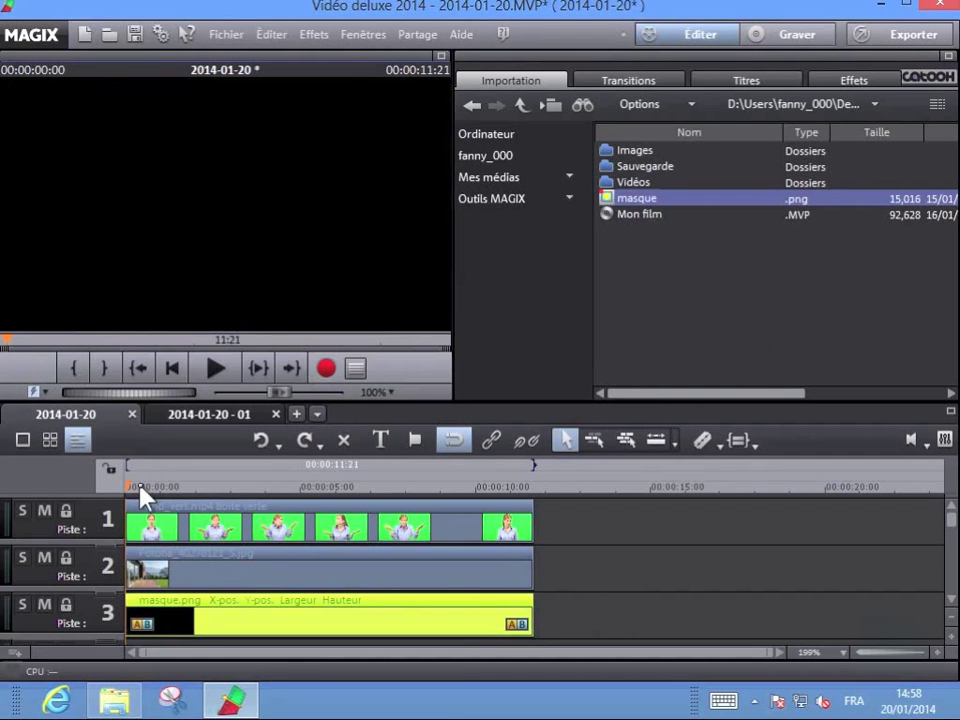
Play the film from the start to check how the black mask follows the woman's face.
{"action": "left_click", "coordinate": [213, 370]}
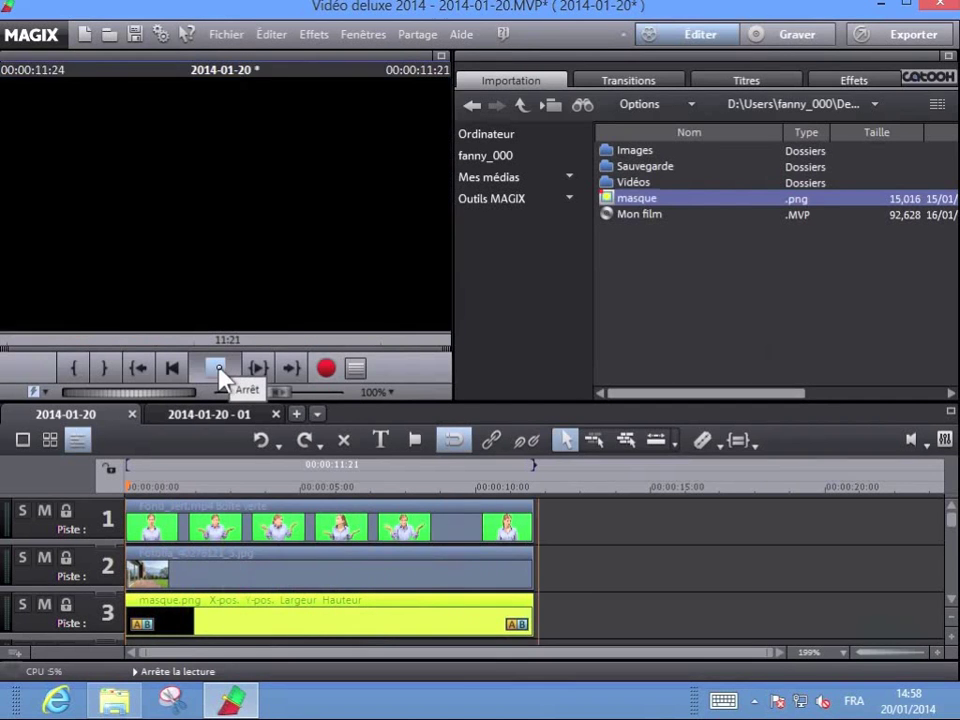
{"action": "left_click", "coordinate": [219, 370]}
{"action": "left_click", "coordinate": [219, 370]}
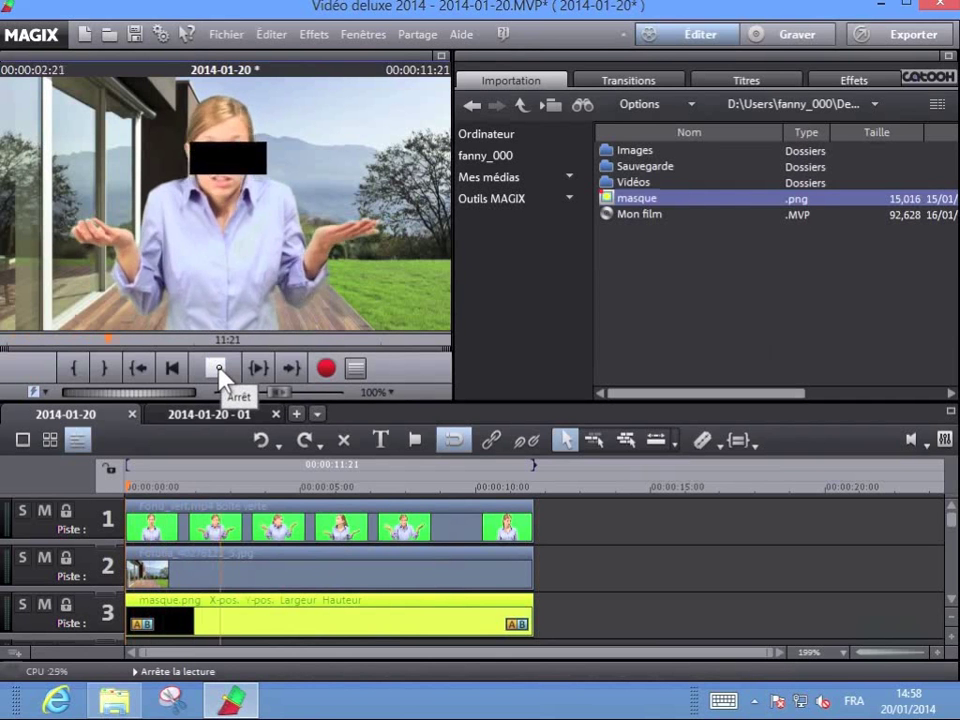
{"action": "left_click", "coordinate": [219, 370]}
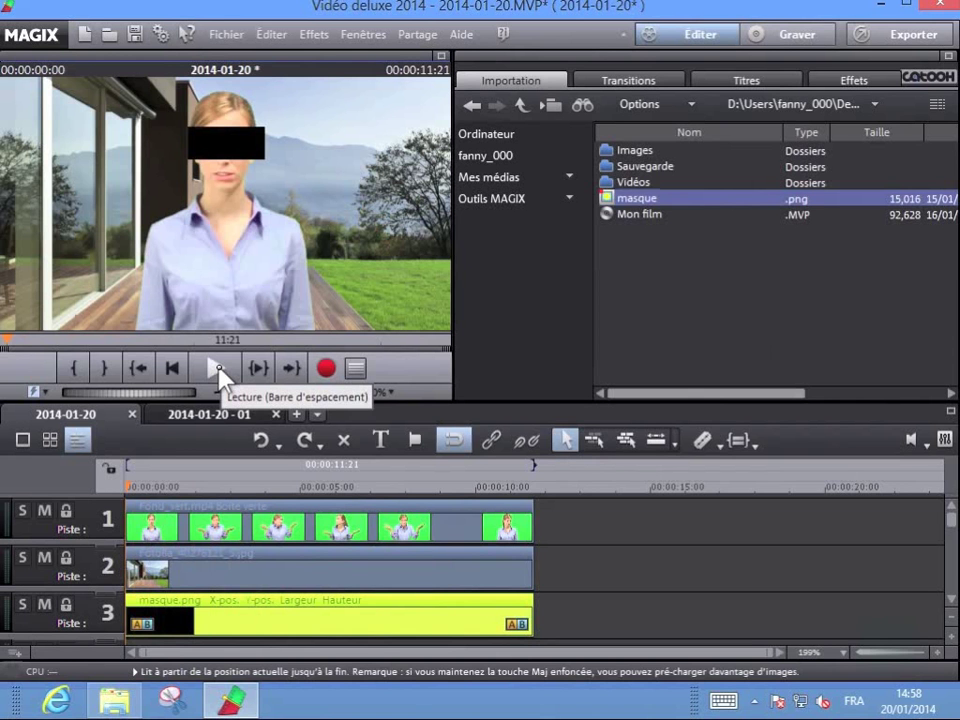
Preview the glasses version in the film 2014-01-20 - 01 and delete lunettes.png from track 3.
{"action": "left_click", "coordinate": [203, 420]}
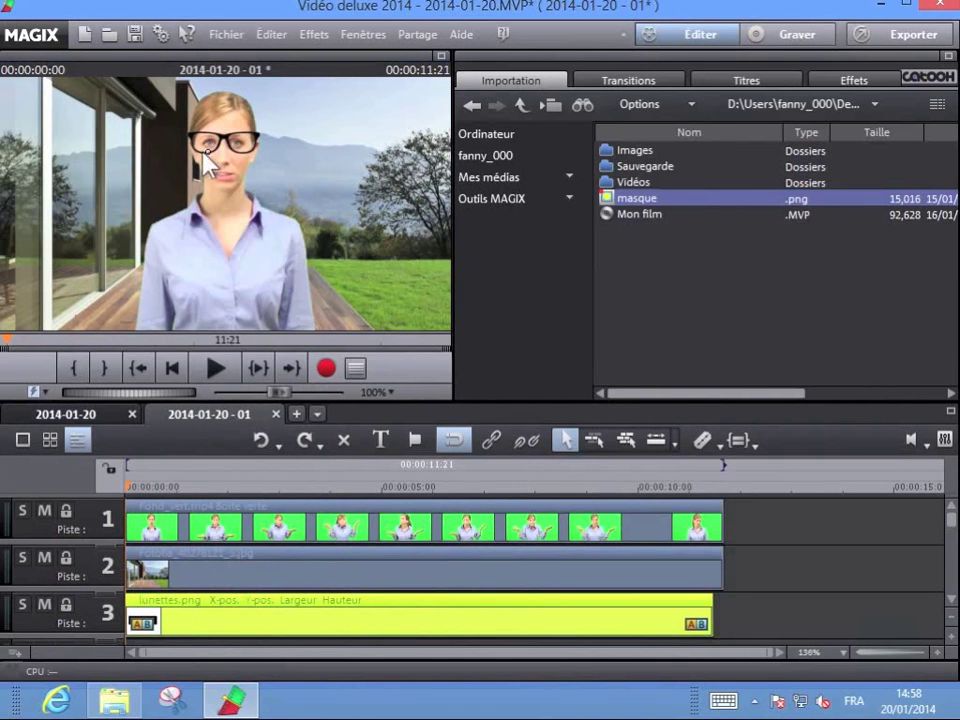
{"action": "left_click", "coordinate": [216, 370]}
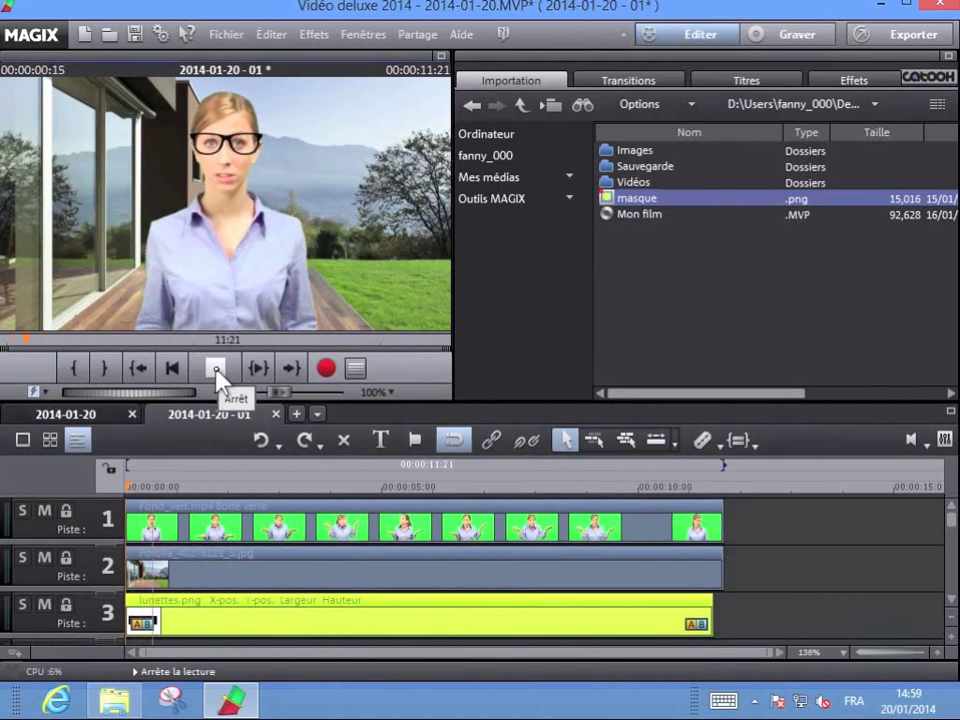
{"action": "left_click", "coordinate": [216, 370]}
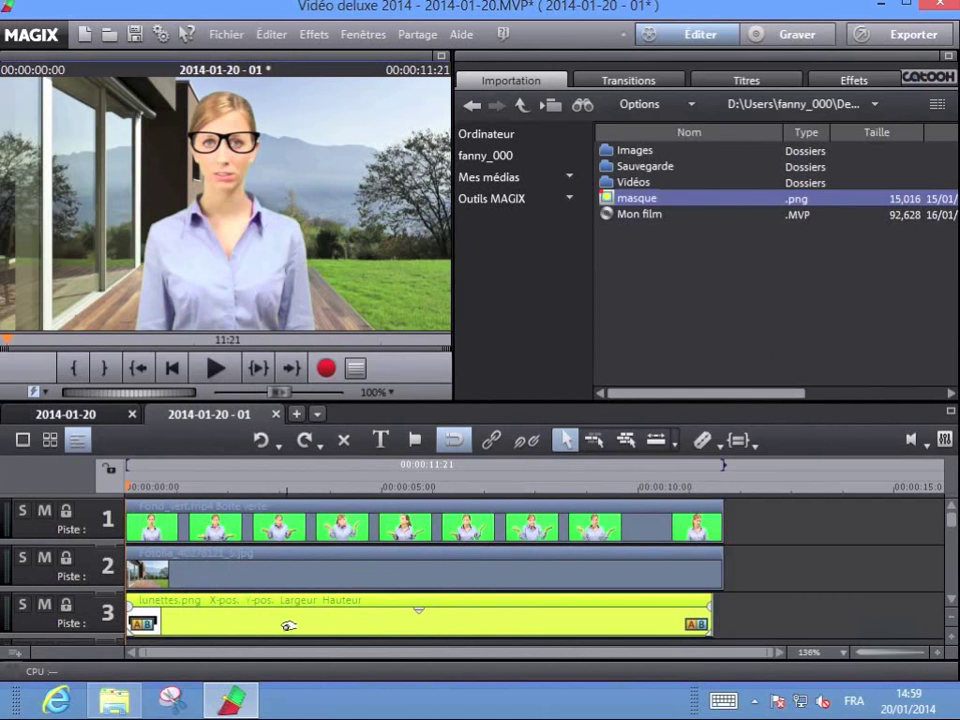
{"action": "key", "text": "Delete"}
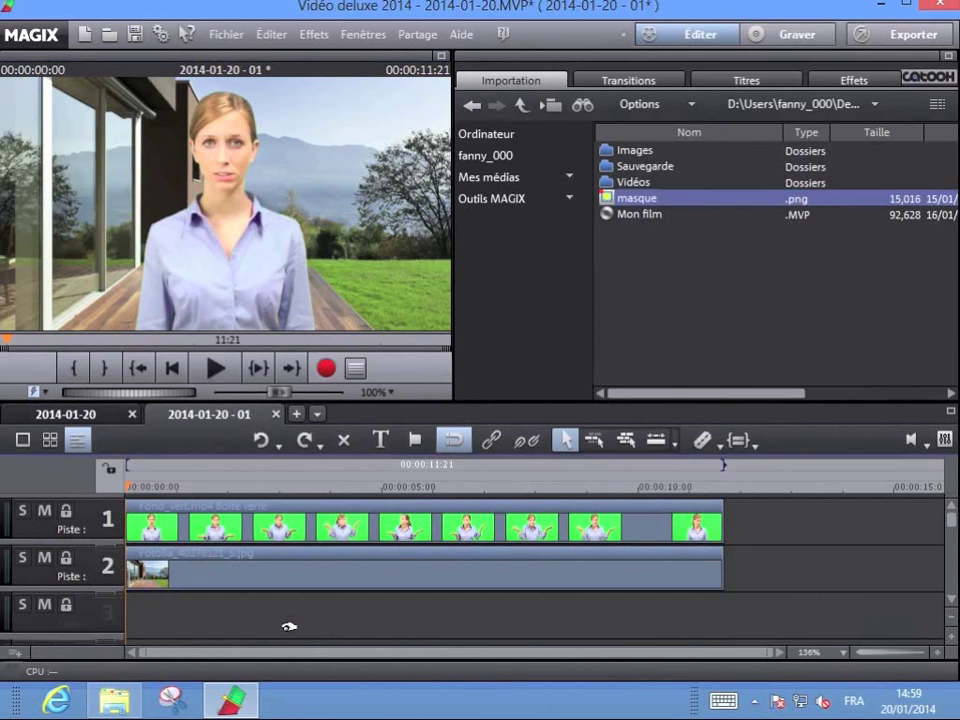